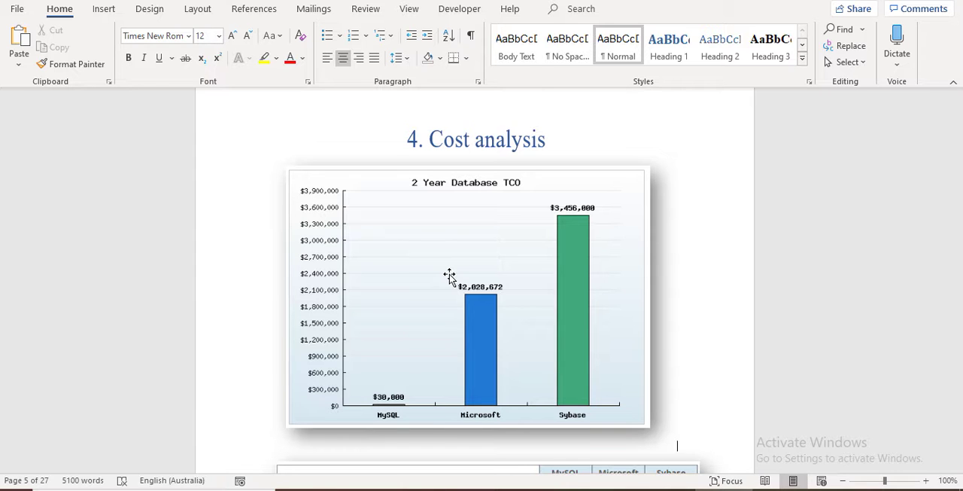
{"action": "scroll", "coordinate": [681, 263], "scroll_direction": "down", "scroll_amount": 3}
{"action": "scroll", "coordinate": [681, 263], "scroll_direction": "down", "scroll_amount": 4}
{"action": "scroll", "coordinate": [681, 263], "scroll_direction": "down", "scroll_amount": 4}
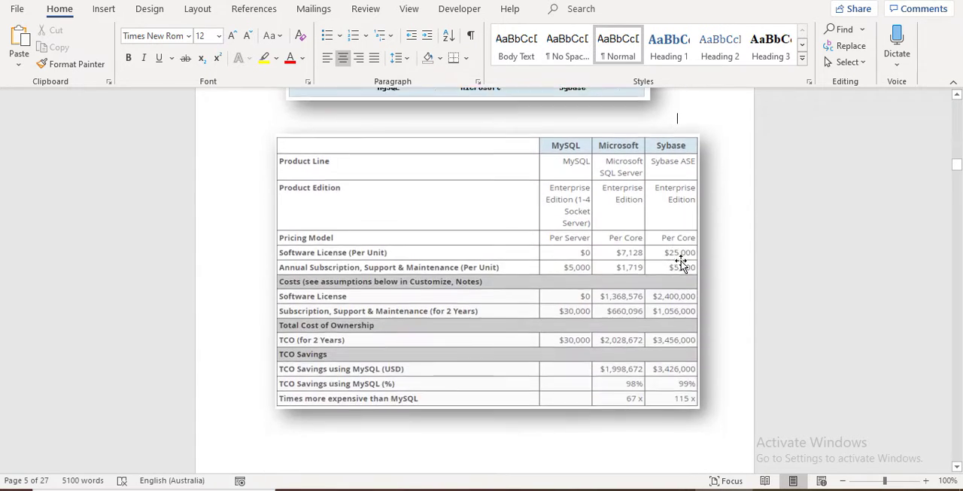
{"action": "scroll", "coordinate": [681, 263], "scroll_direction": "down", "scroll_amount": 5}
{"action": "scroll", "coordinate": [681, 264], "scroll_direction": "down", "scroll_amount": 1}
{"action": "scroll", "coordinate": [681, 263], "scroll_direction": "up", "scroll_amount": 5}
{"action": "scroll", "coordinate": [527, 264], "scroll_direction": "up", "scroll_amount": 4}
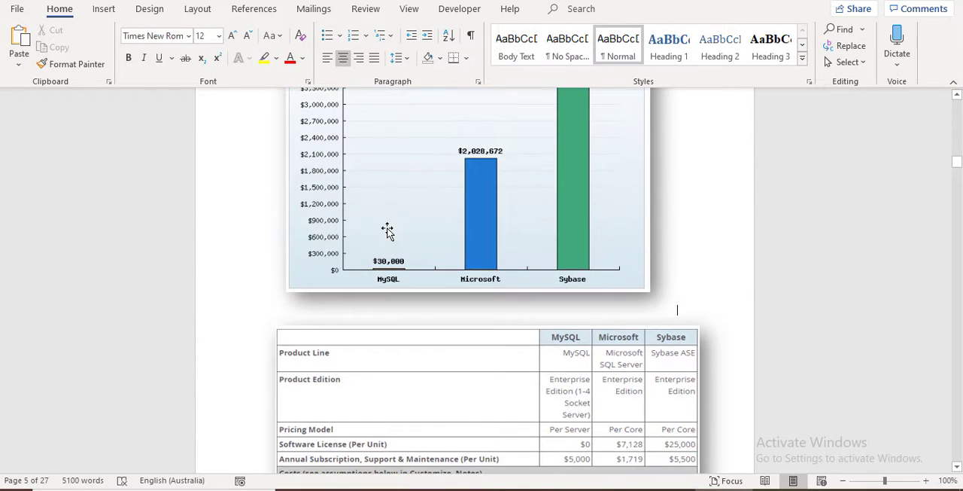
{"action": "scroll", "coordinate": [519, 249], "scroll_direction": "up", "scroll_amount": 3}
{"action": "scroll", "coordinate": [523, 226], "scroll_direction": "up", "scroll_amount": 5}
{"action": "scroll", "coordinate": [526, 226], "scroll_direction": "up", "scroll_amount": 1}
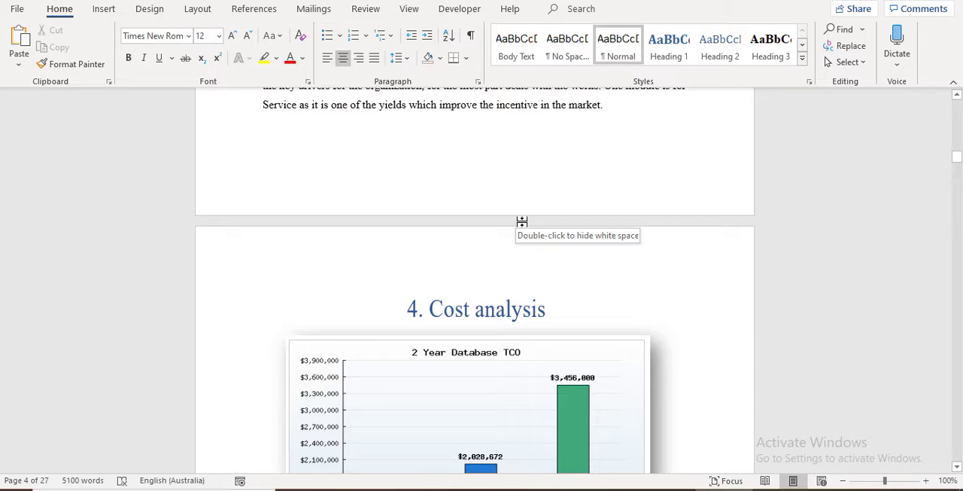
{"action": "scroll", "coordinate": [521, 225], "scroll_direction": "down", "scroll_amount": 3}
{"action": "scroll", "coordinate": [496, 248], "scroll_direction": "down", "scroll_amount": 3}
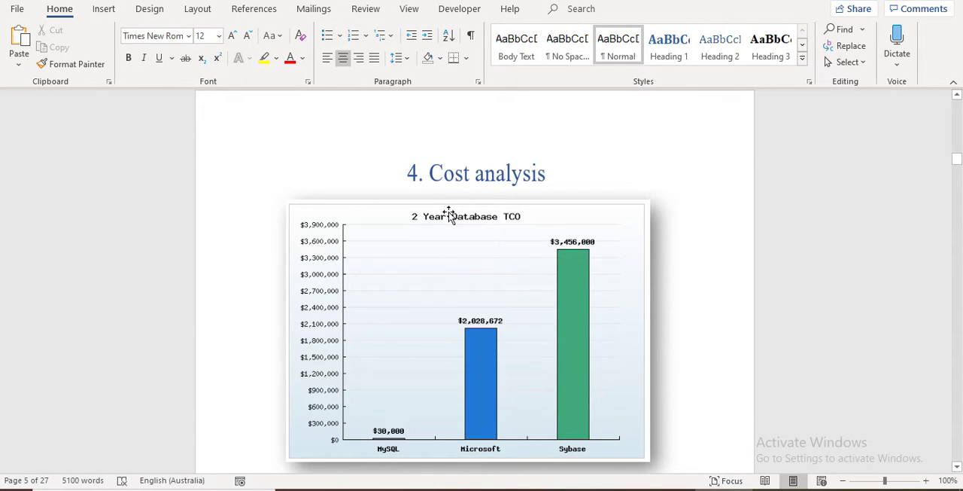
{"action": "scroll", "coordinate": [446, 213], "scroll_direction": "down", "scroll_amount": 3}
{"action": "scroll", "coordinate": [447, 213], "scroll_direction": "down", "scroll_amount": 3}
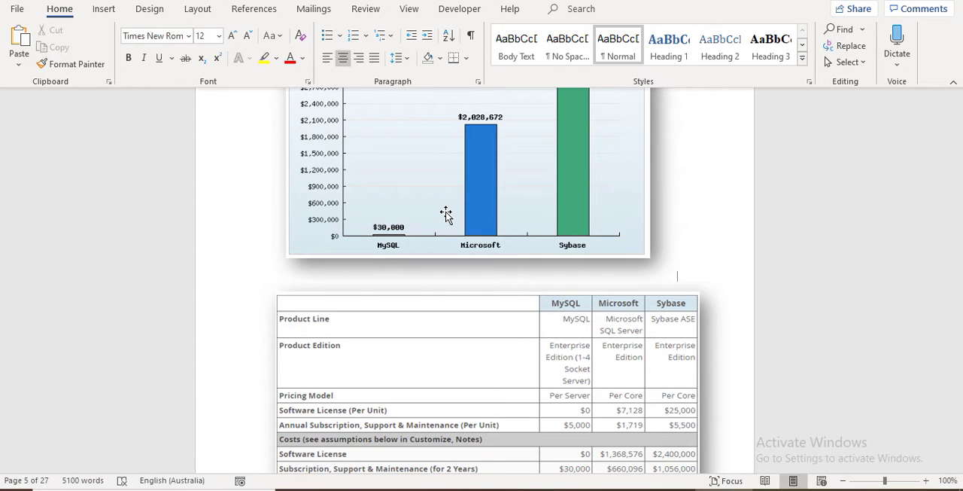
{"action": "scroll", "coordinate": [447, 214], "scroll_direction": "down", "scroll_amount": 5}
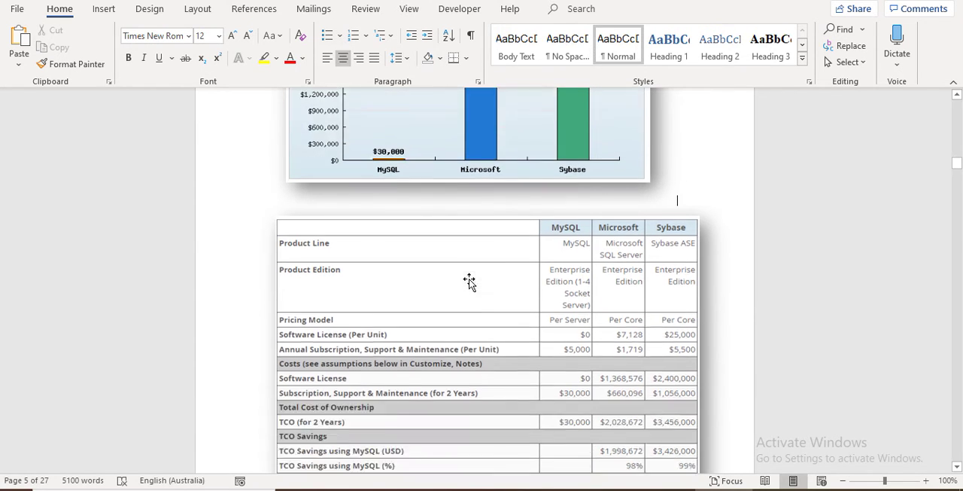
{"action": "scroll", "coordinate": [446, 214], "scroll_direction": "down", "scroll_amount": 3}
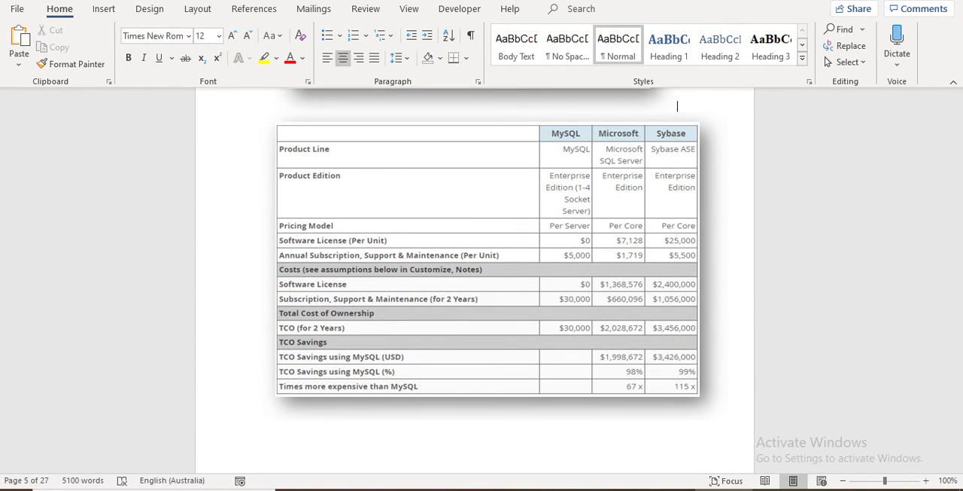